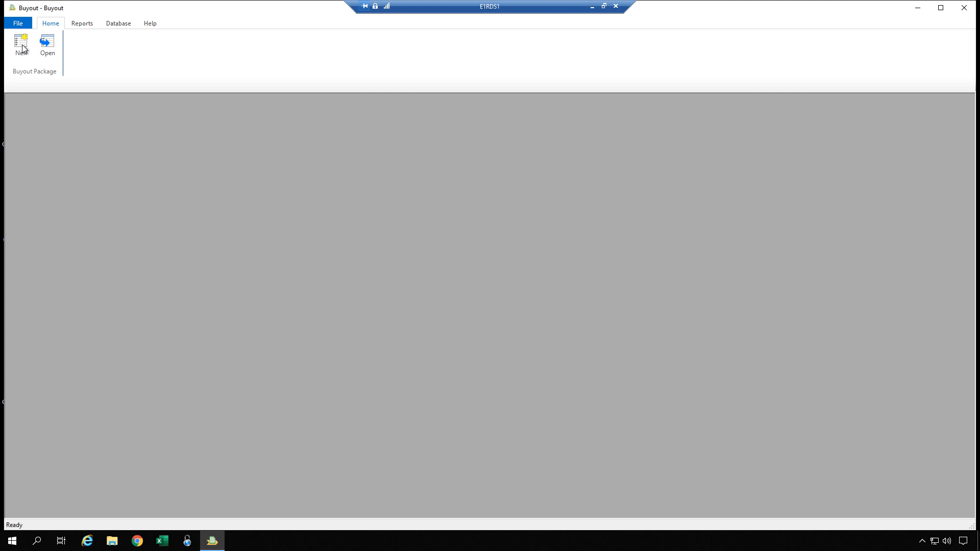
- Create a new buyout package named "McKenzie Oaks" in the Buyout folder
{"action": "left_click", "coordinate": [22, 43]}
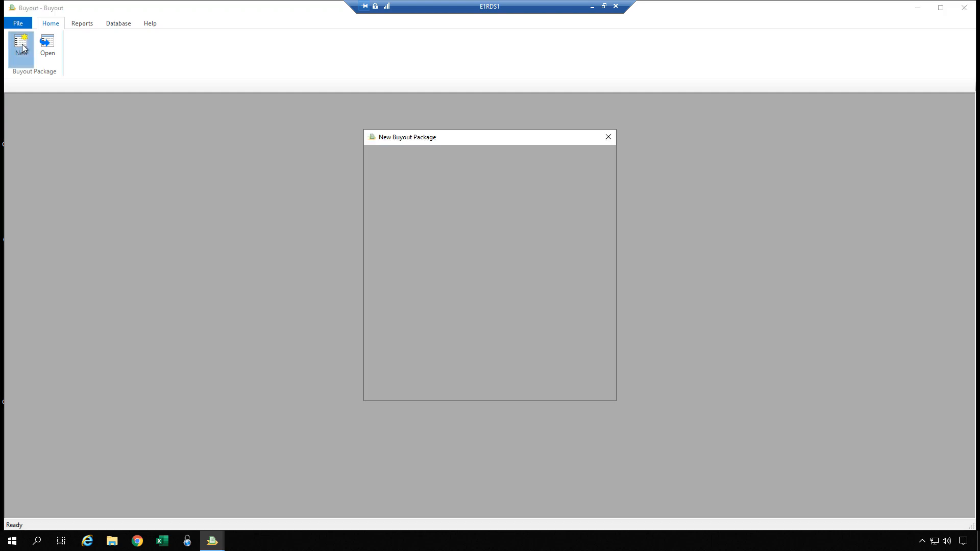
{"action": "left_click", "coordinate": [376, 162]}
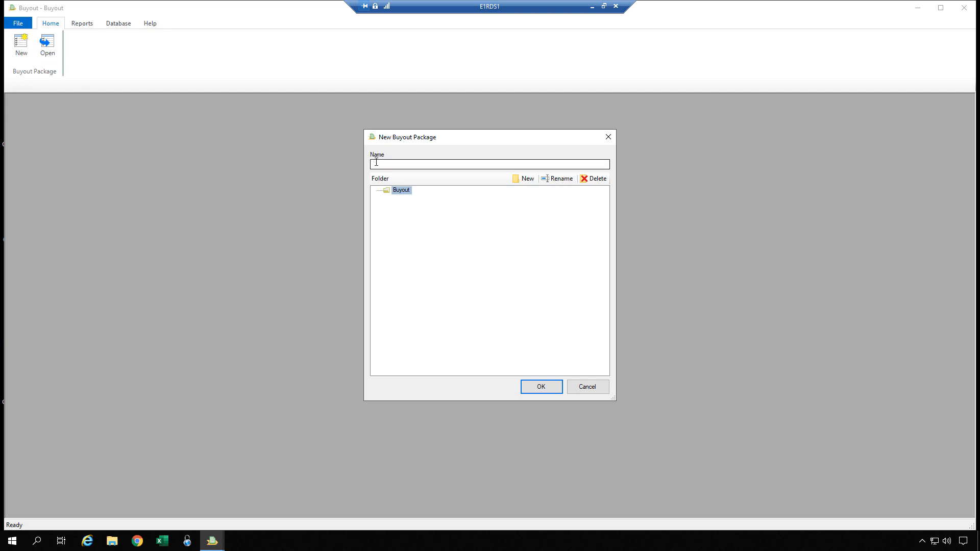
{"action": "left_click", "coordinate": [376, 162]}
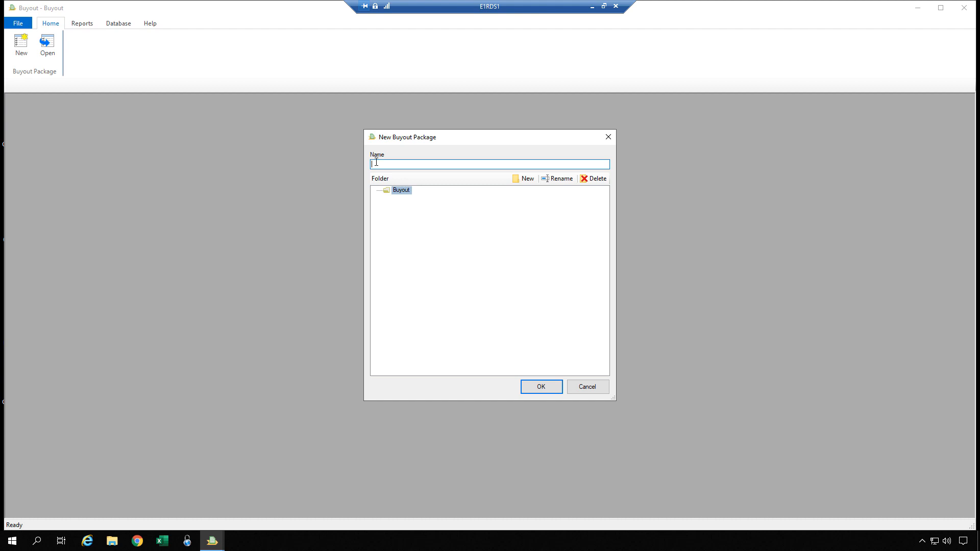
{"action": "type", "text": "McKenzie Oaks"}
{"action": "key", "text": "Tab"}
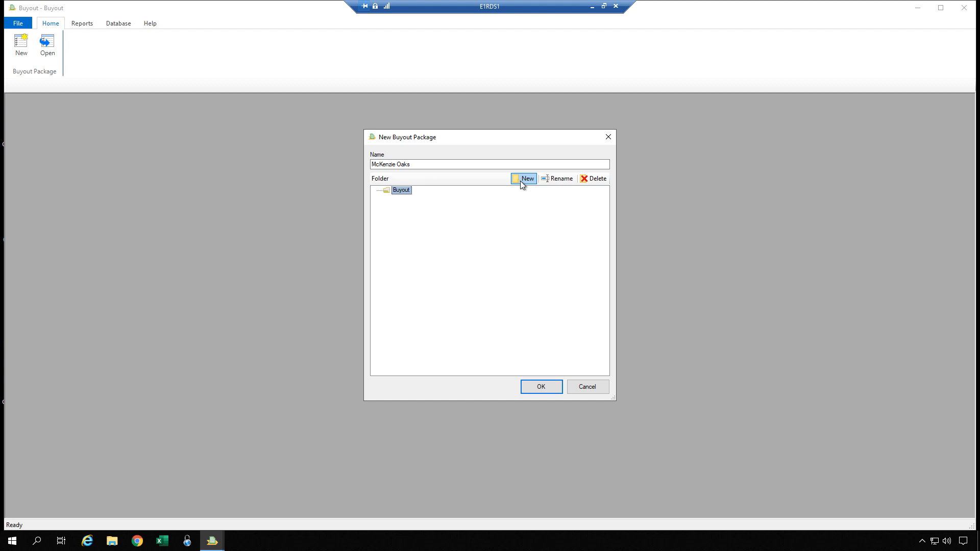
{"action": "left_click", "coordinate": [422, 164]}
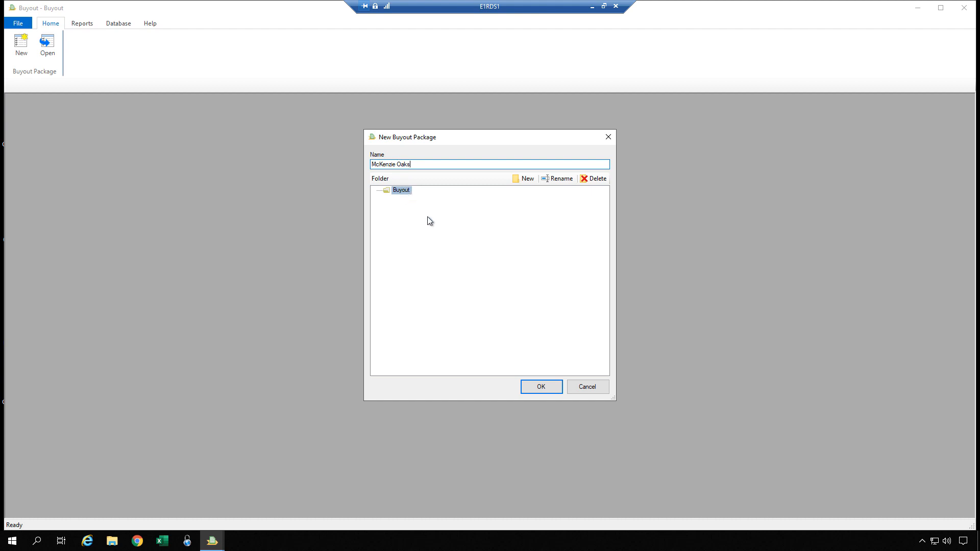
{"action": "left_click", "coordinate": [551, 389]}
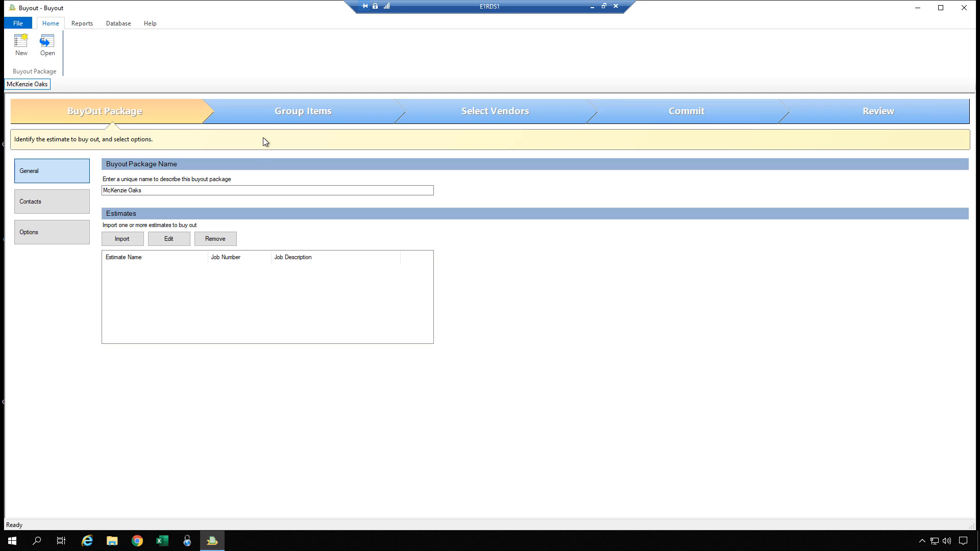
- Check the descriptions of the workflow stages from Group Items through Review, and the package name
{"action": "mouse_move", "coordinate": [293, 118]}
{"action": "mouse_move", "coordinate": [667, 117]}
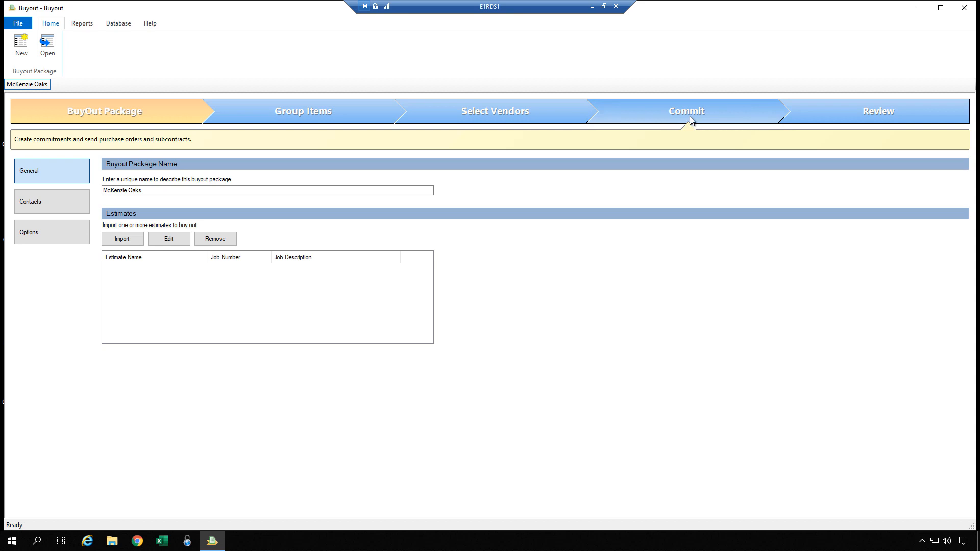
{"action": "left_click", "coordinate": [836, 121]}
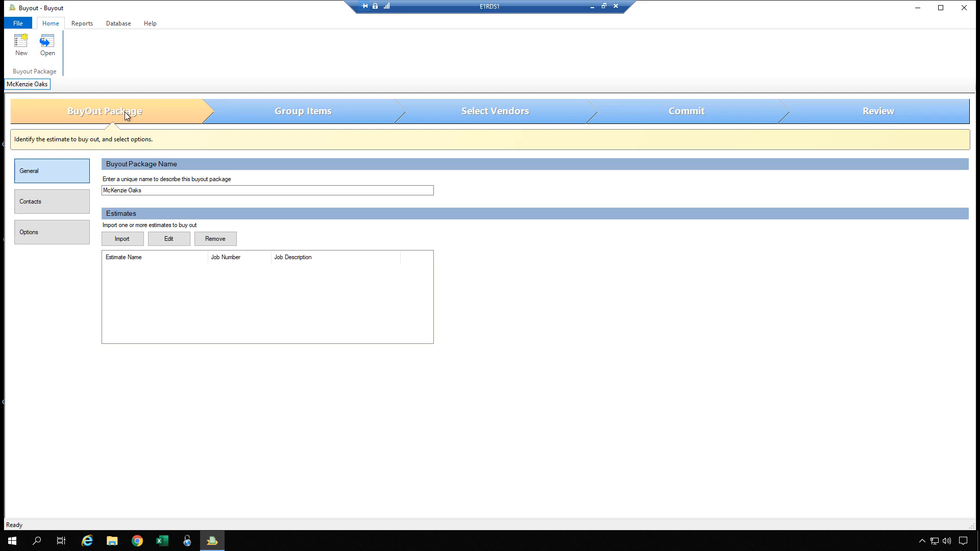
{"action": "left_click", "coordinate": [152, 191]}
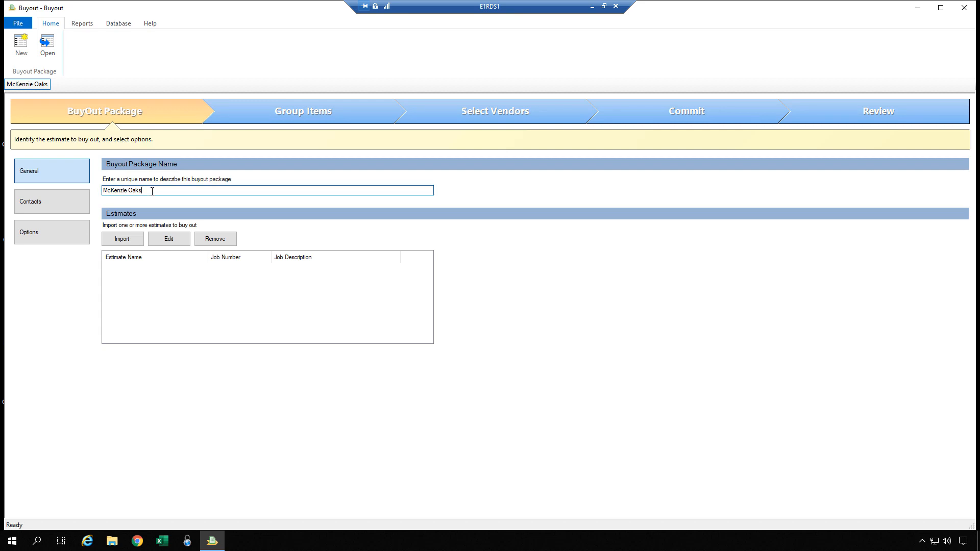
- Start importing an estimate into the package and search the estimate catalog for "cross"
{"action": "left_click", "coordinate": [133, 246]}
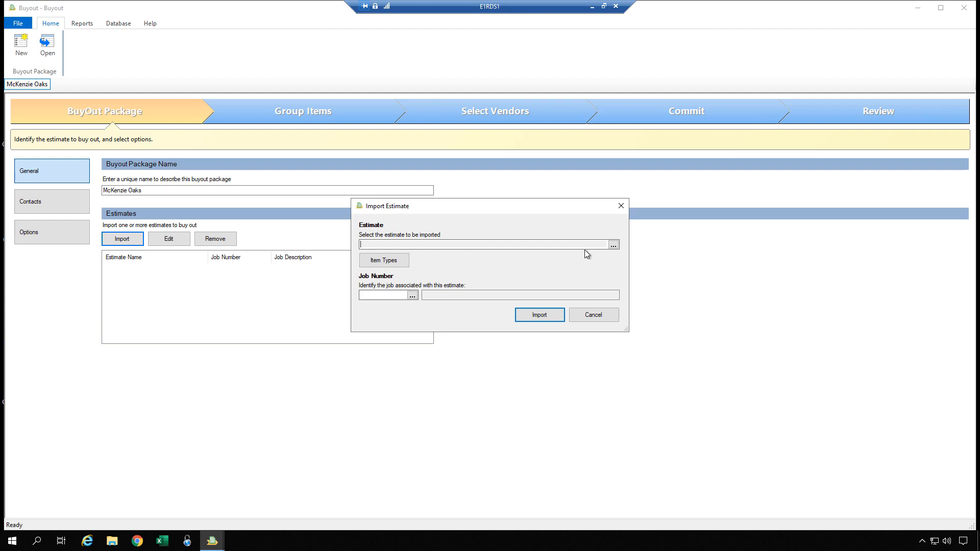
{"action": "left_click", "coordinate": [613, 246]}
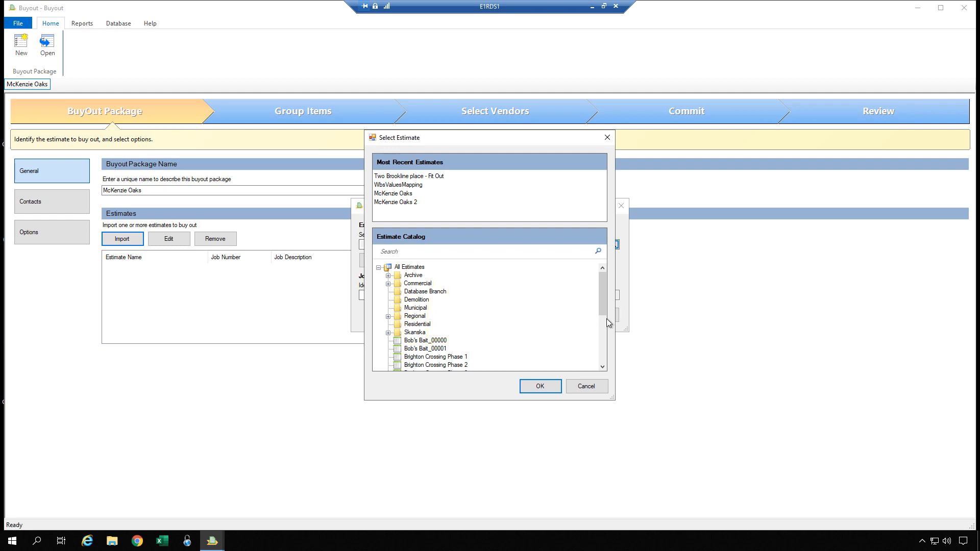
{"action": "mouse_move", "coordinate": [602, 297]}
{"action": "left_mouse_down"}
{"action": "mouse_move", "coordinate": [602, 343]}
{"action": "mouse_move", "coordinate": [601, 284]}
{"action": "left_mouse_up"}
{"action": "type", "text": "cro"}
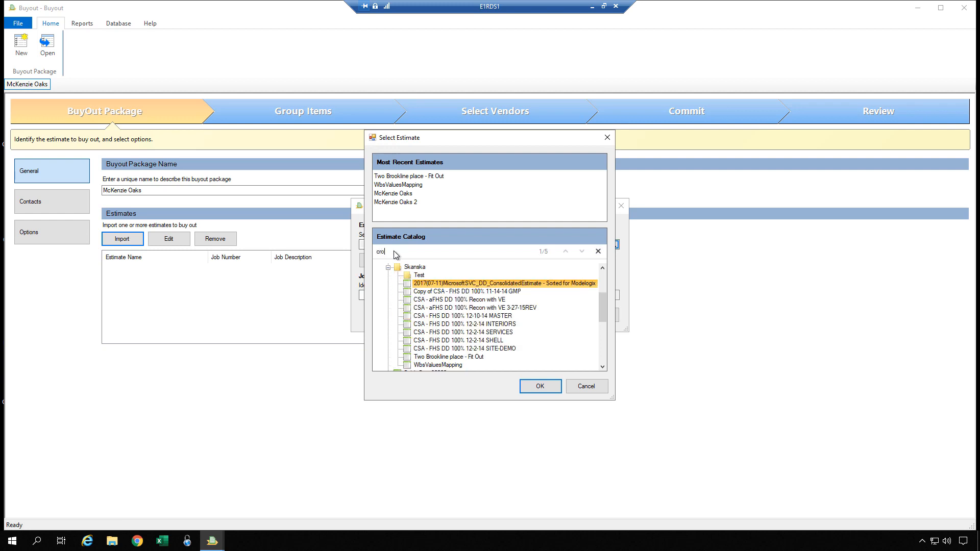
{"action": "type", "text": "ss"}
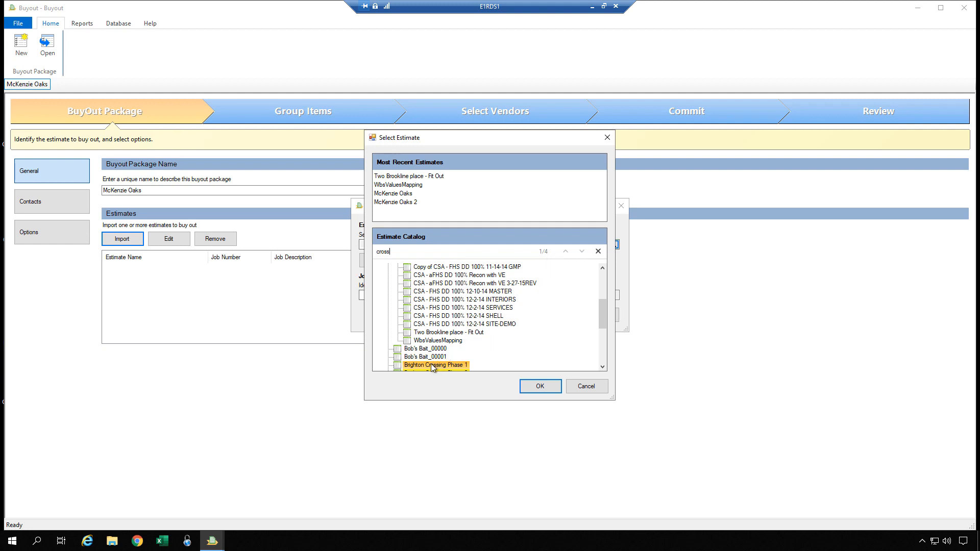
- Go back and forth through the "cross" matches among the Brighton Crossing estimates in the catalog
{"action": "left_click", "coordinate": [581, 251]}
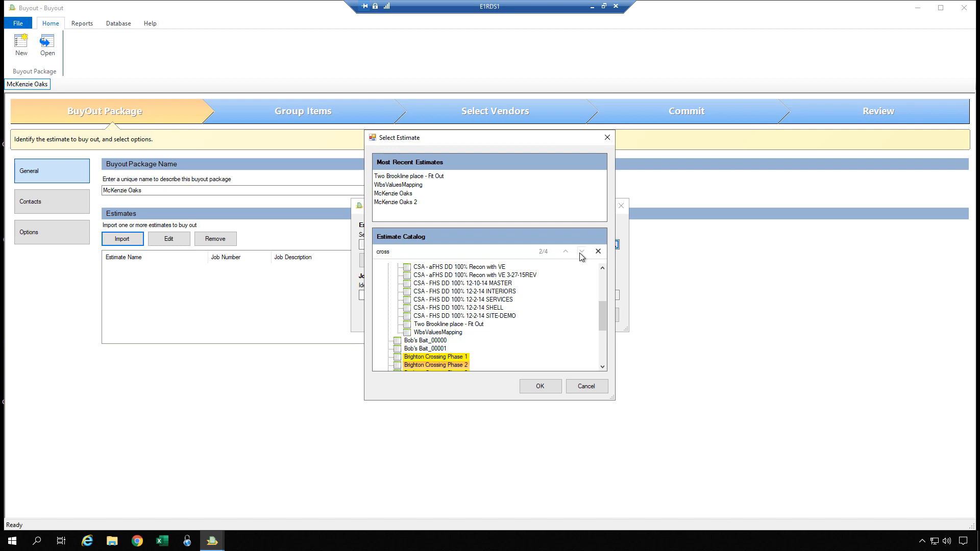
{"action": "left_click", "coordinate": [581, 252]}
{"action": "left_click", "coordinate": [582, 252]}
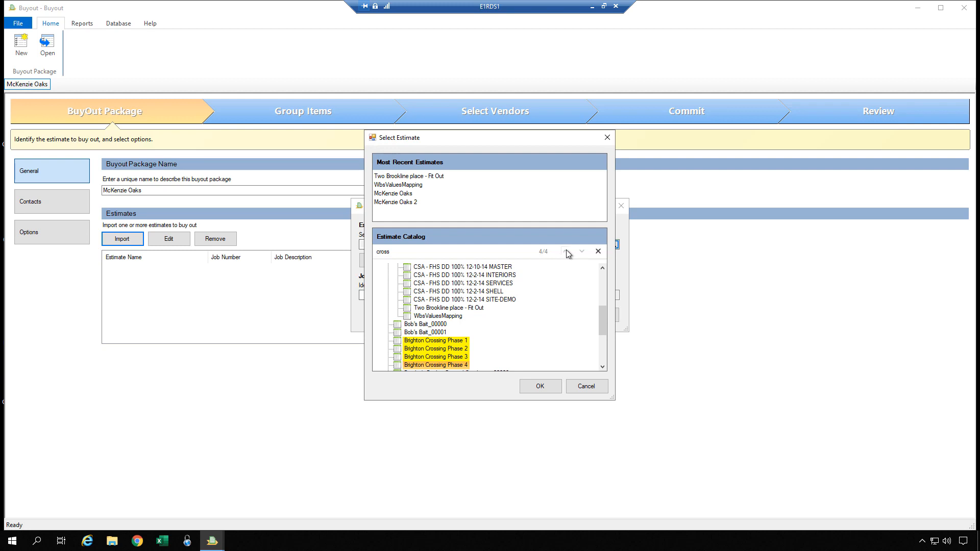
{"action": "left_click", "coordinate": [567, 251]}
{"action": "left_click", "coordinate": [567, 251]}
{"action": "left_click", "coordinate": [566, 252]}
{"action": "left_click", "coordinate": [581, 252]}
{"action": "left_click", "coordinate": [582, 252]}
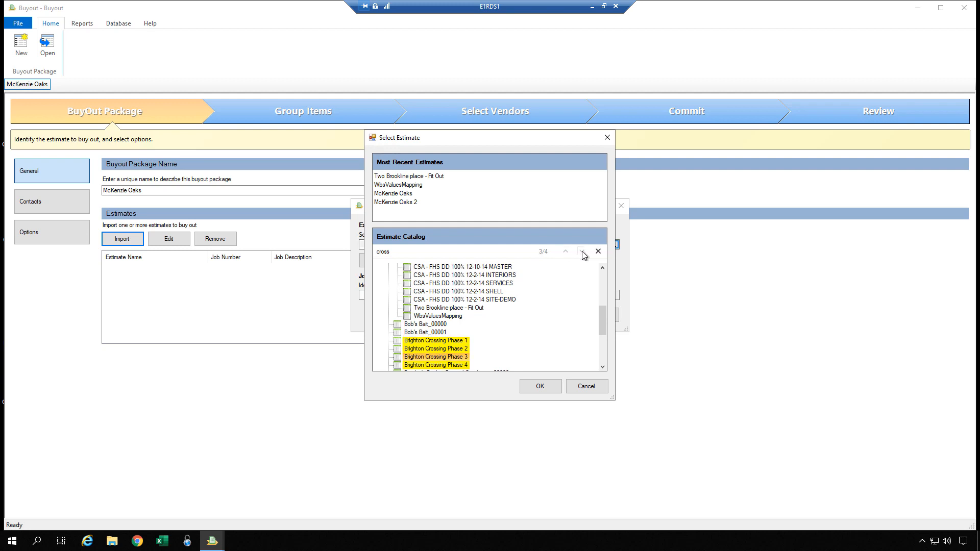
{"action": "left_click", "coordinate": [566, 252]}
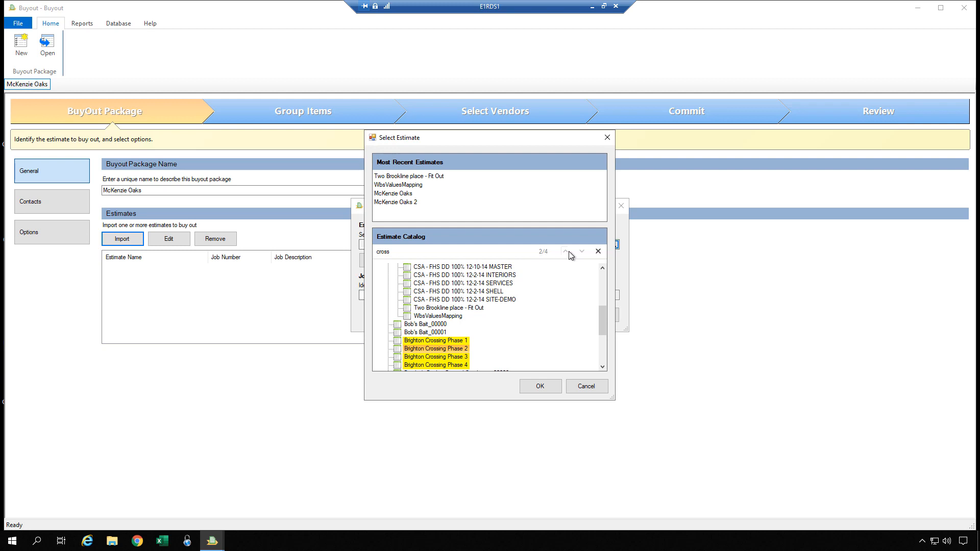
{"action": "left_click", "coordinate": [566, 251]}
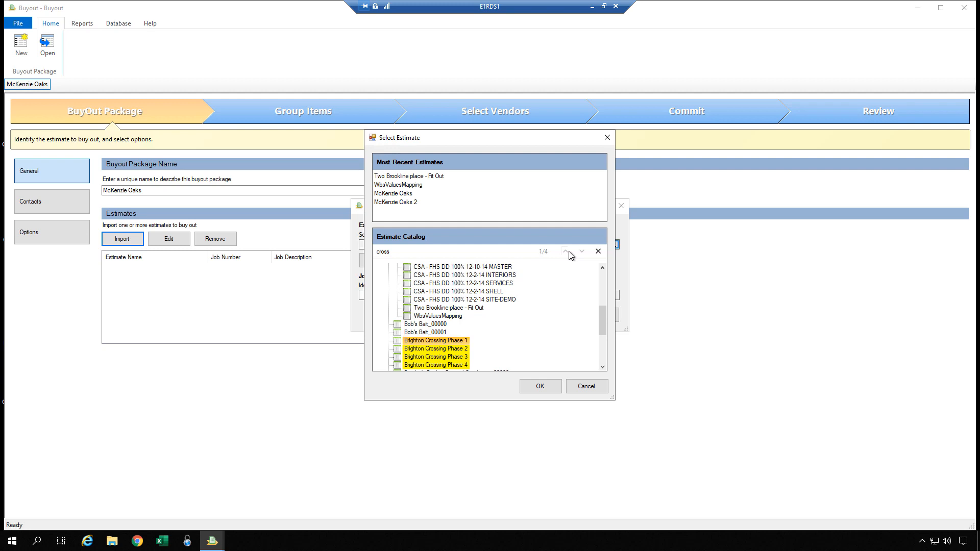
- Clear the catalog search, search for "mcken" and choose the McKenzie Oaks estimate for import
{"action": "left_click", "coordinate": [598, 251]}
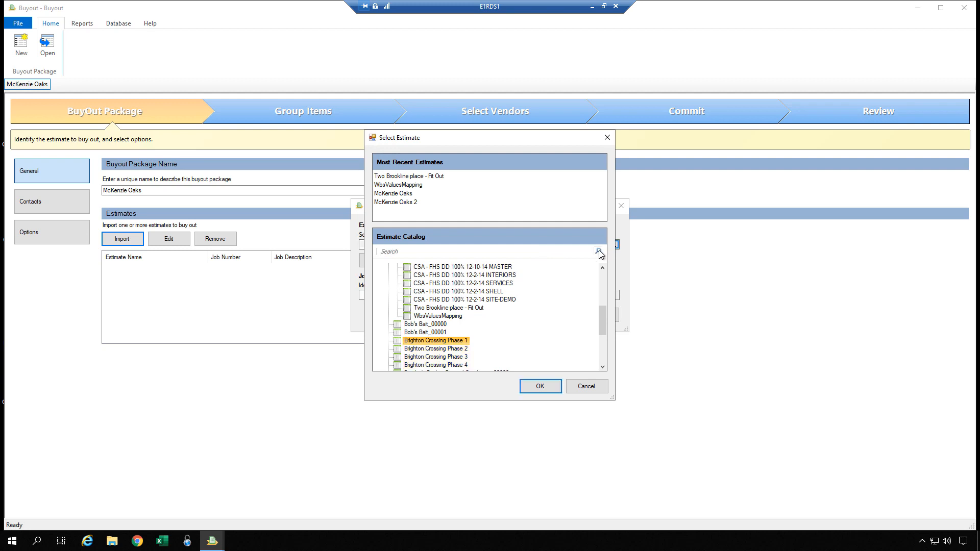
{"action": "left_click_drag", "start_coordinate": [604, 311], "coordinate": [606, 267]}
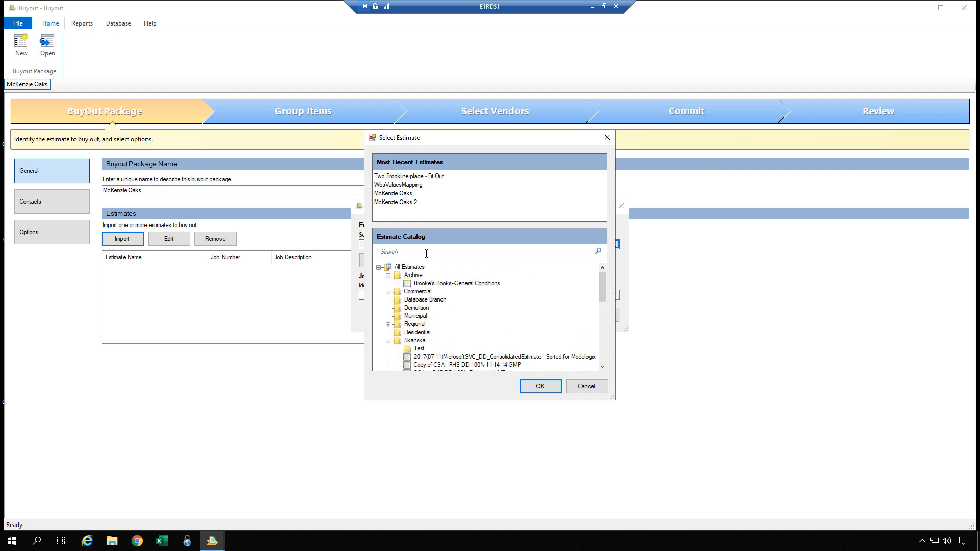
{"action": "type", "text": "mcken"}
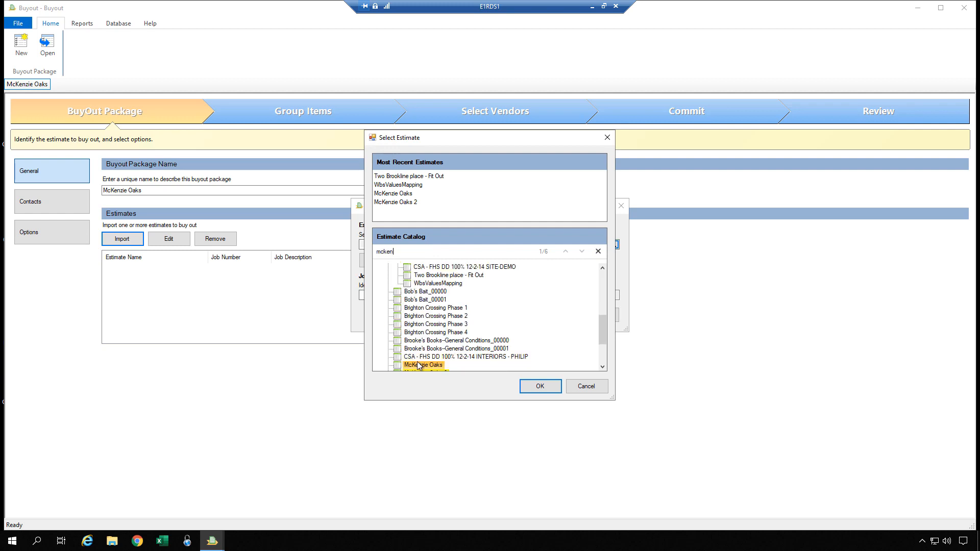
{"action": "left_click", "coordinate": [541, 386]}
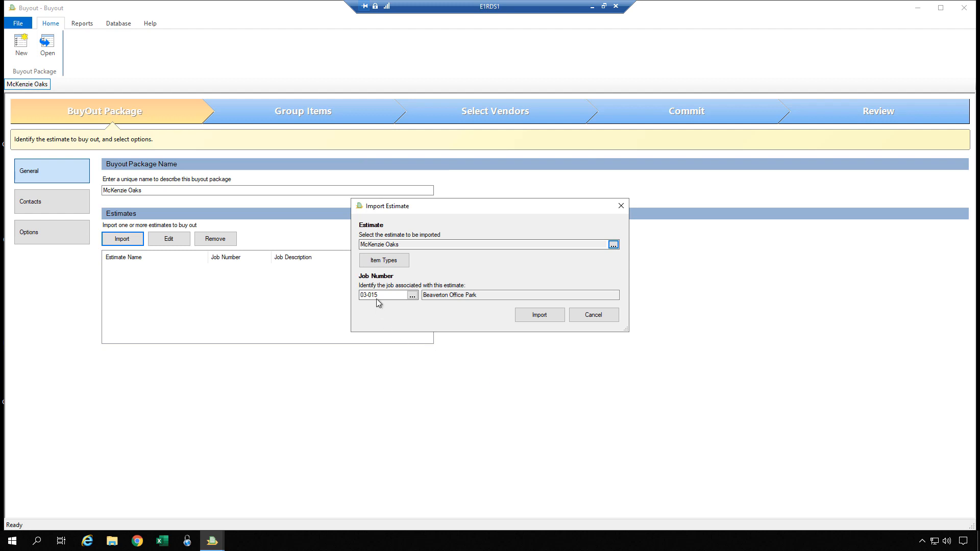
- Look through the jobs that can be associated with the estimate, keeping the assigned Beaverton Office Park job
{"action": "left_click", "coordinate": [360, 295]}
{"action": "left_click_drag", "start_coordinate": [360, 294], "coordinate": [352, 292]}
{"action": "left_click", "coordinate": [411, 295]}
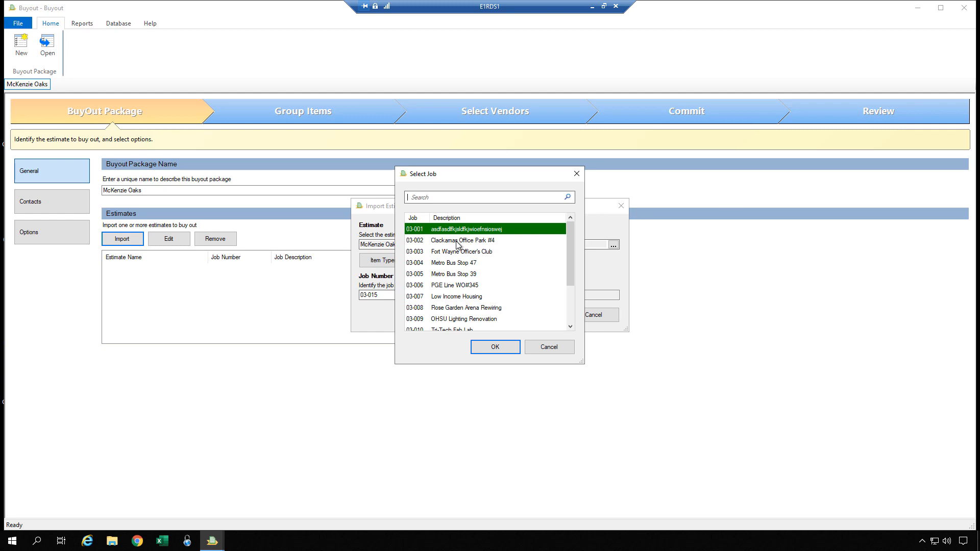
{"action": "left_click", "coordinate": [557, 347]}
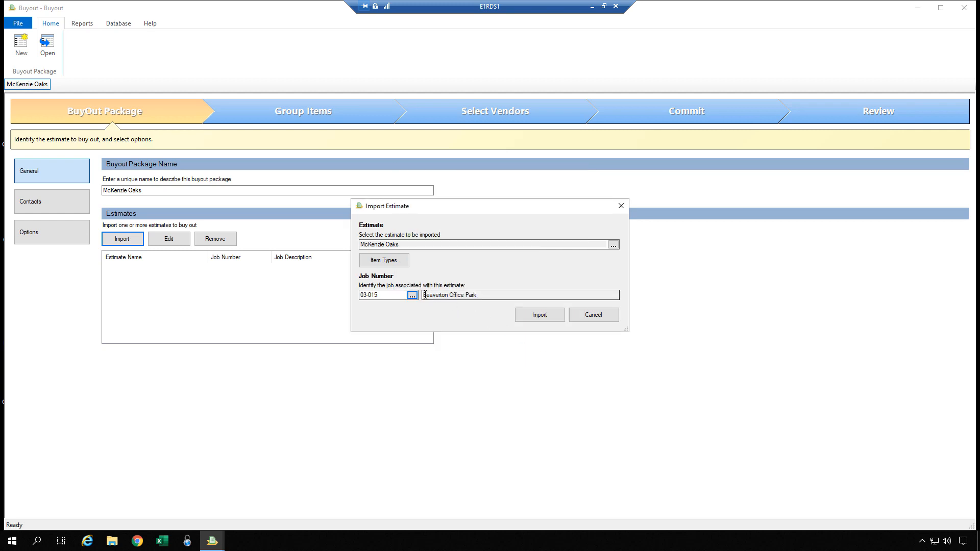
{"action": "key", "text": "Tab"}
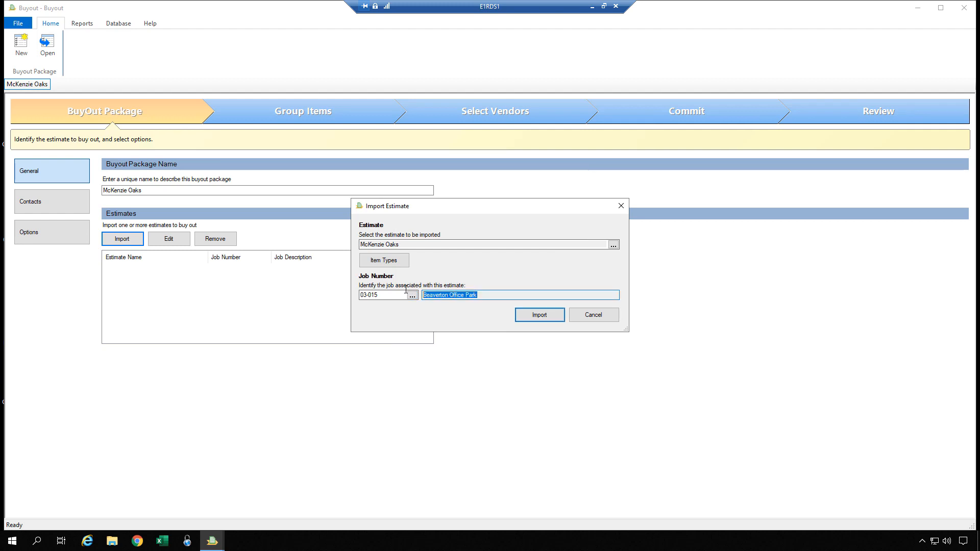
- Accept Material and Subcontract as the item types and import the McKenzie Oaks estimate into the package
{"action": "left_click", "coordinate": [395, 265]}
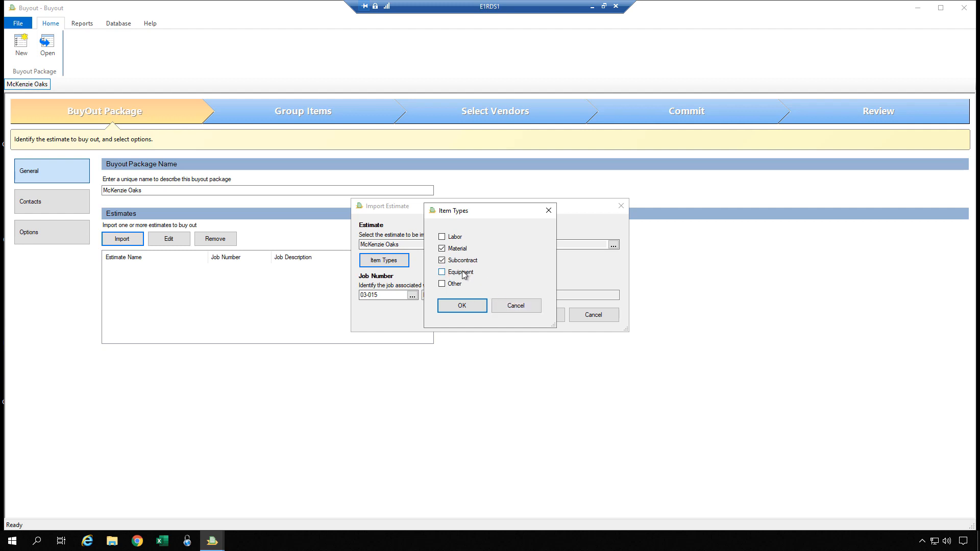
{"action": "left_click", "coordinate": [470, 308]}
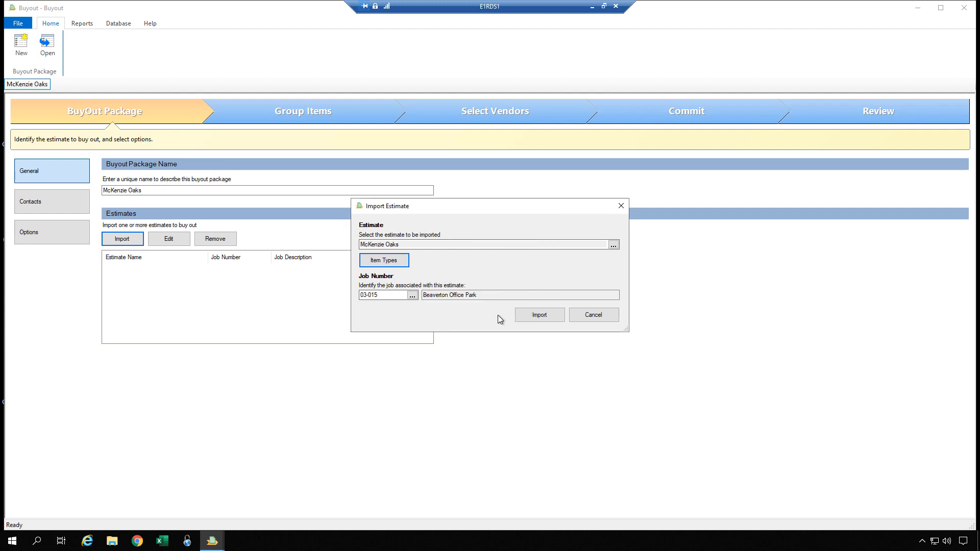
{"action": "left_click", "coordinate": [539, 315]}
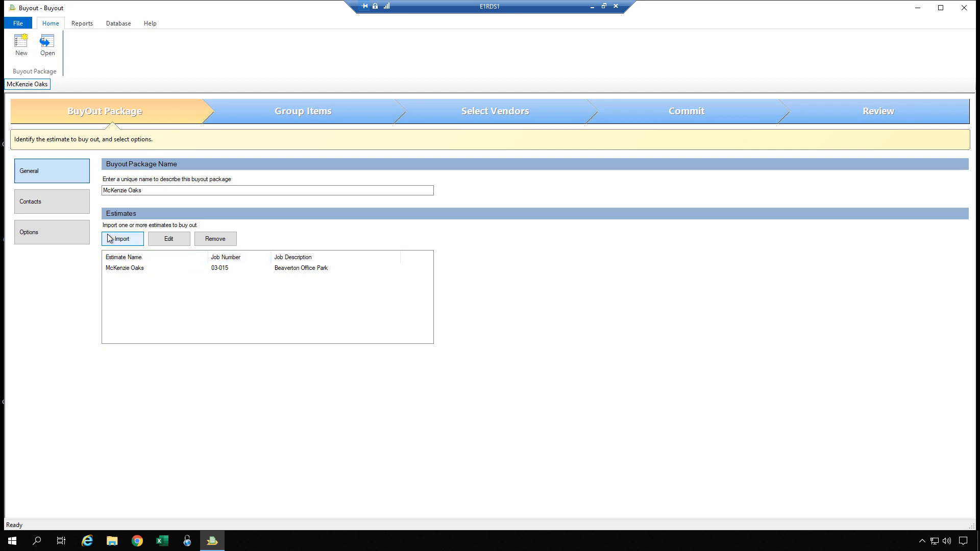
- In the package contacts, set your company to Timberline Construction, found with "timber", and keep Street Address as its address type
{"action": "left_click", "coordinate": [49, 206]}
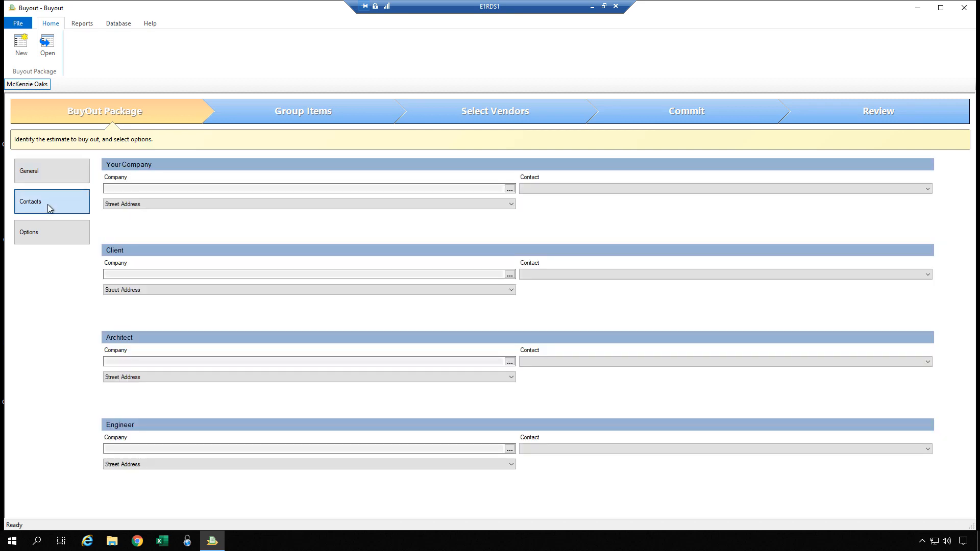
{"action": "left_click", "coordinate": [510, 190]}
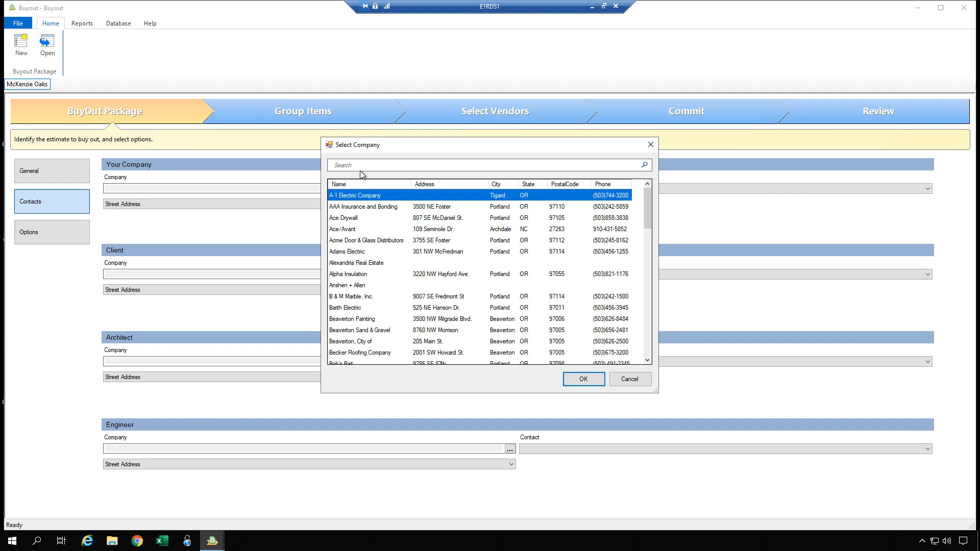
{"action": "type", "text": "timber"}
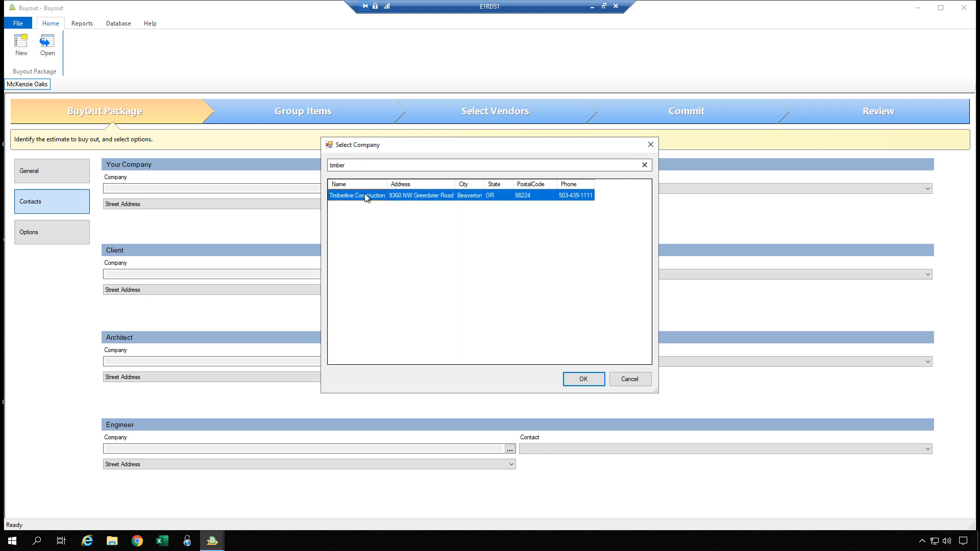
{"action": "double_click", "coordinate": [365, 198]}
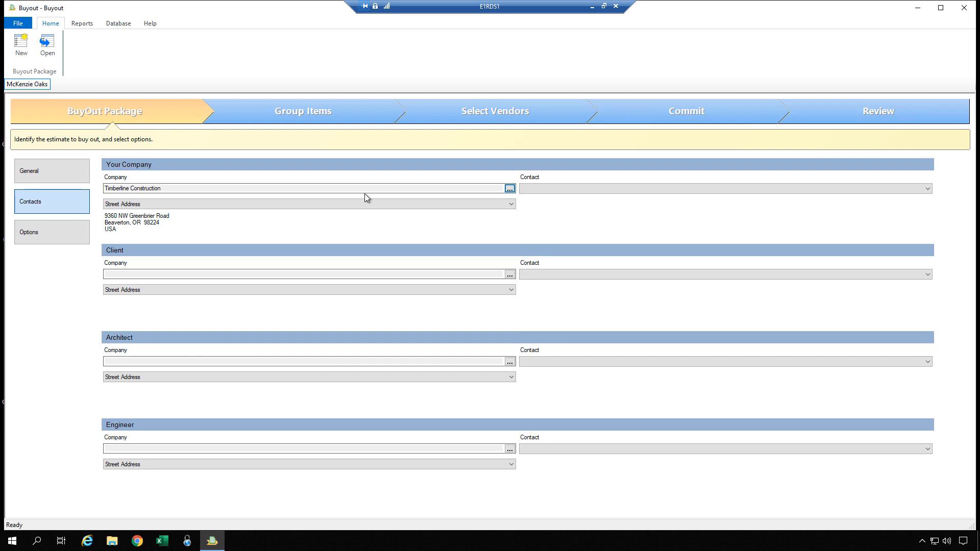
{"action": "left_click", "coordinate": [557, 191]}
{"action": "left_click", "coordinate": [509, 206]}
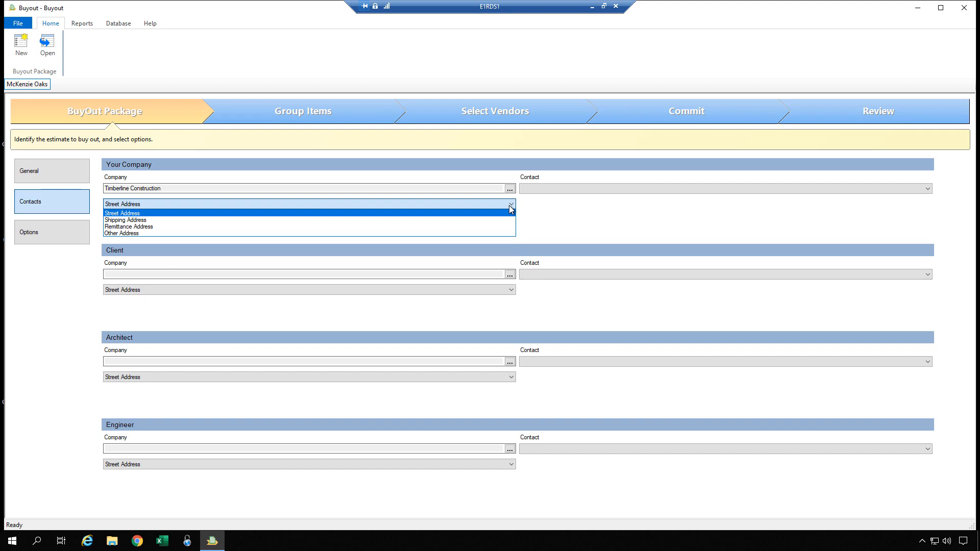
{"action": "left_click", "coordinate": [499, 220]}
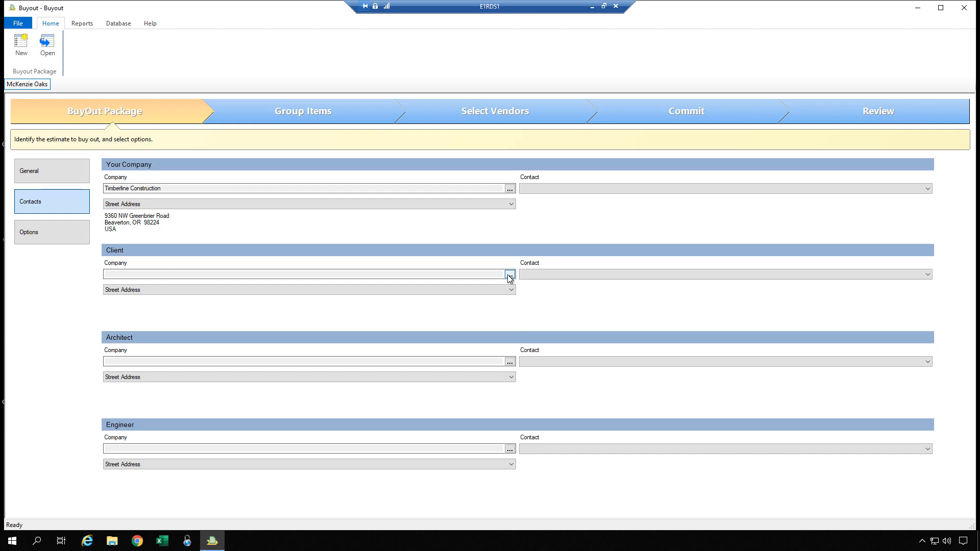
- Look through the companies available for the Client contact without choosing one
{"action": "left_click", "coordinate": [509, 276]}
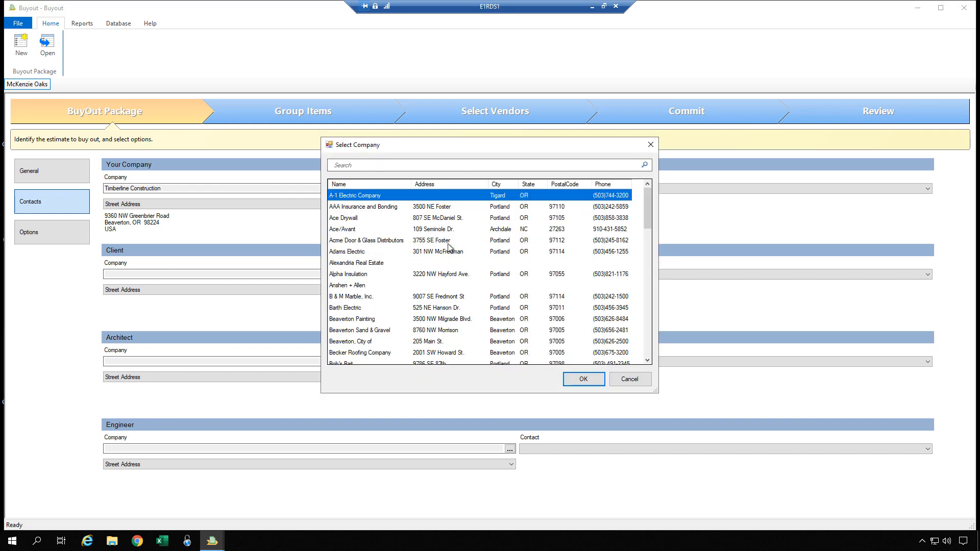
{"action": "left_click", "coordinate": [628, 382]}
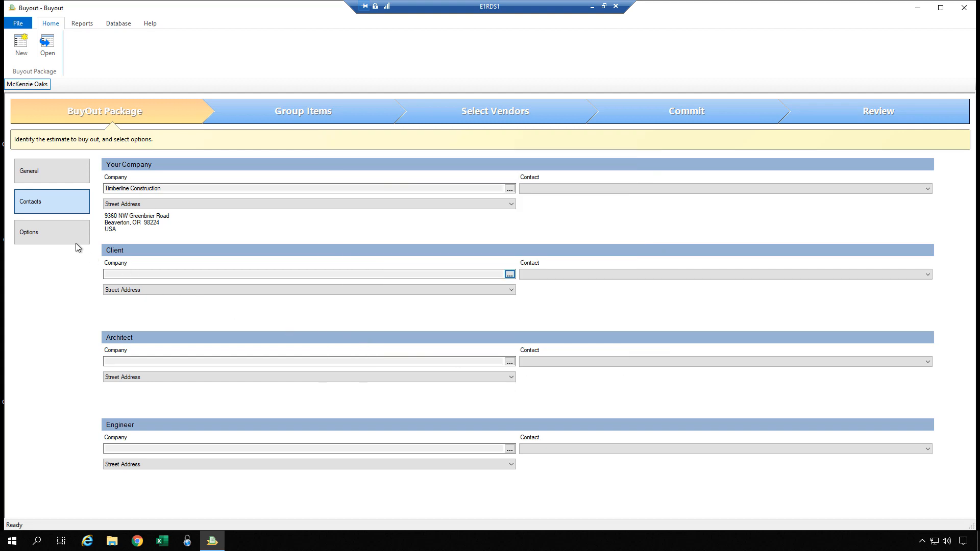
- Review the package options, including the effective date for stored pricing and the available default tax groups, without choosing a tax group
{"action": "left_click", "coordinate": [53, 237]}
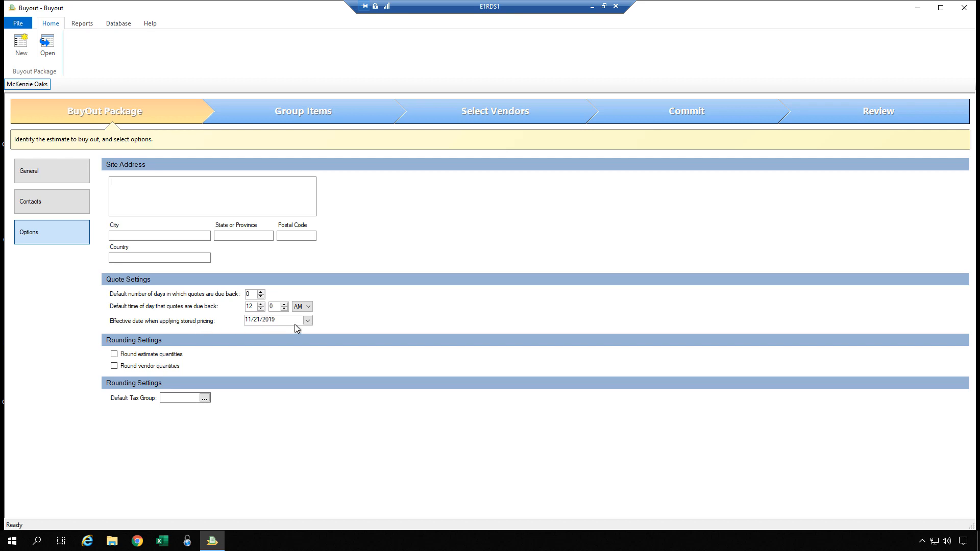
{"action": "left_click_drag", "start_coordinate": [278, 322], "coordinate": [238, 317]}
{"action": "left_click", "coordinate": [168, 397]}
{"action": "left_click", "coordinate": [204, 397]}
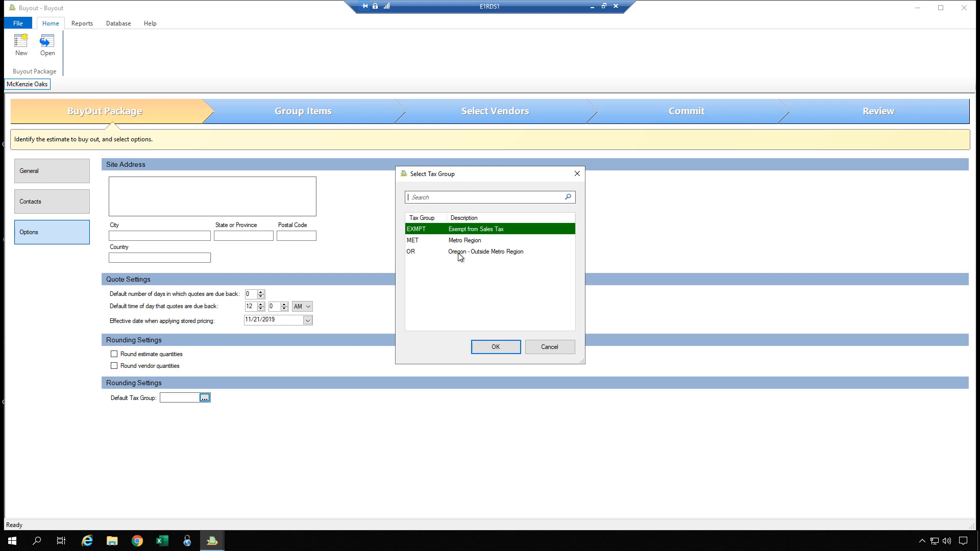
{"action": "left_click", "coordinate": [550, 350]}
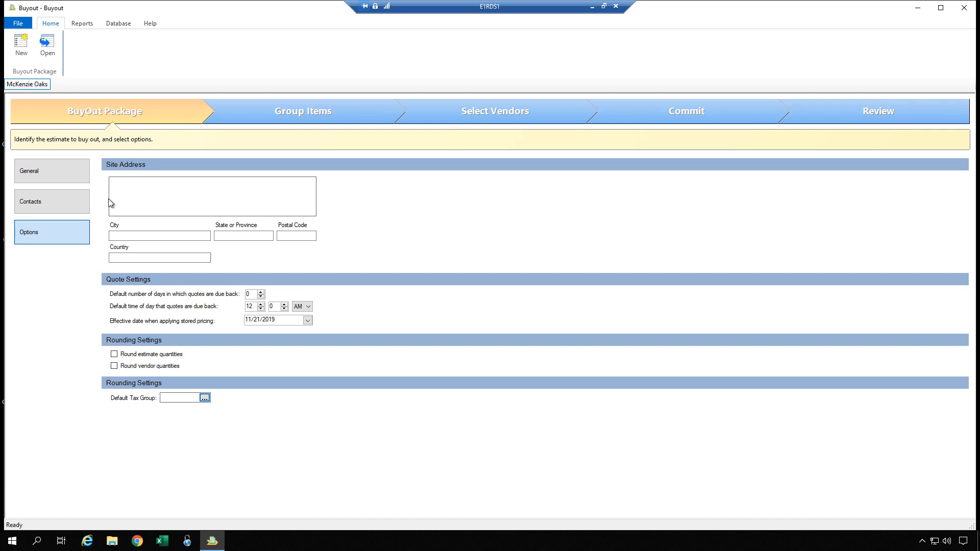
- Close the McKenzie Oaks buyout package
{"action": "left_click", "coordinate": [289, 119]}
{"action": "left_click", "coordinate": [153, 113]}
{"action": "left_click", "coordinate": [19, 26]}
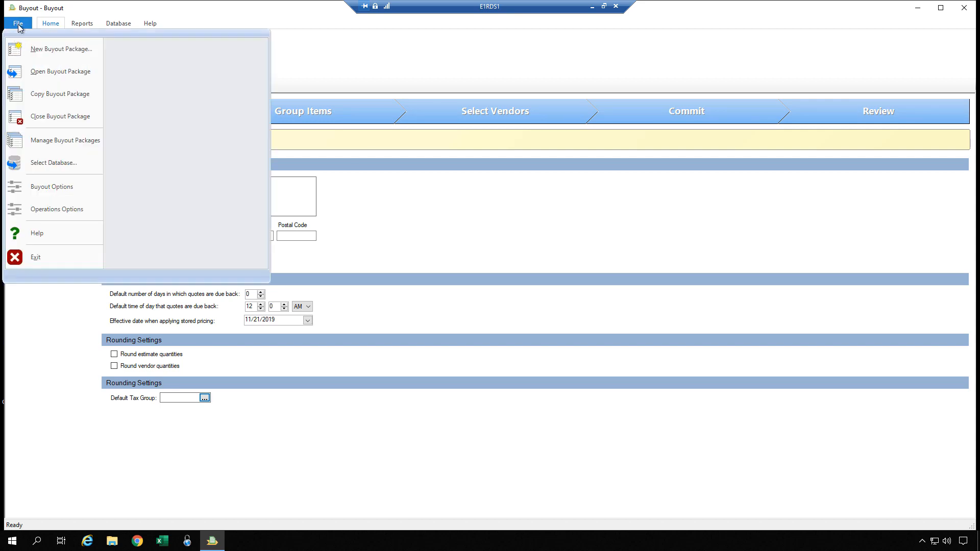
{"action": "left_click", "coordinate": [44, 120]}
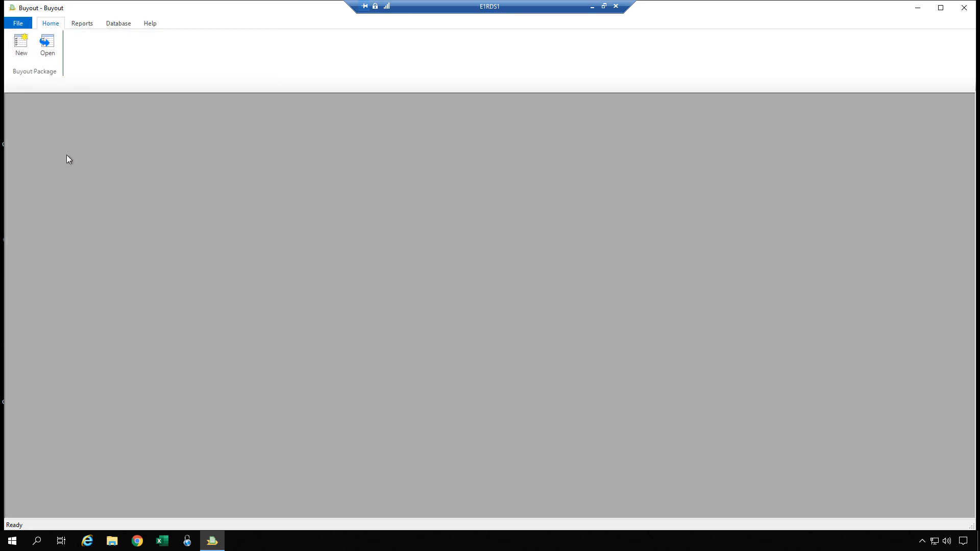
- Reopen the McKenzie Oaks package from the Buyout folder
{"action": "left_click", "coordinate": [46, 49]}
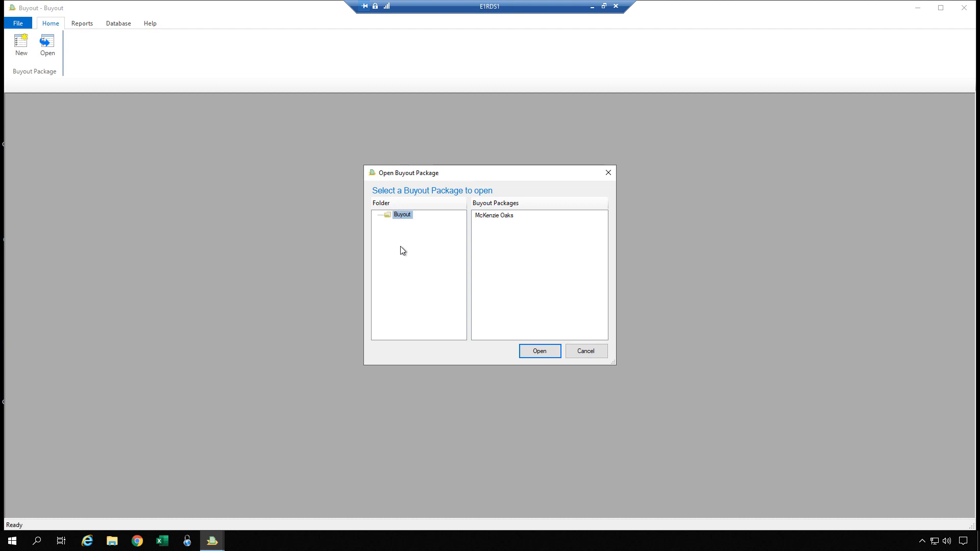
{"action": "left_click", "coordinate": [496, 218]}
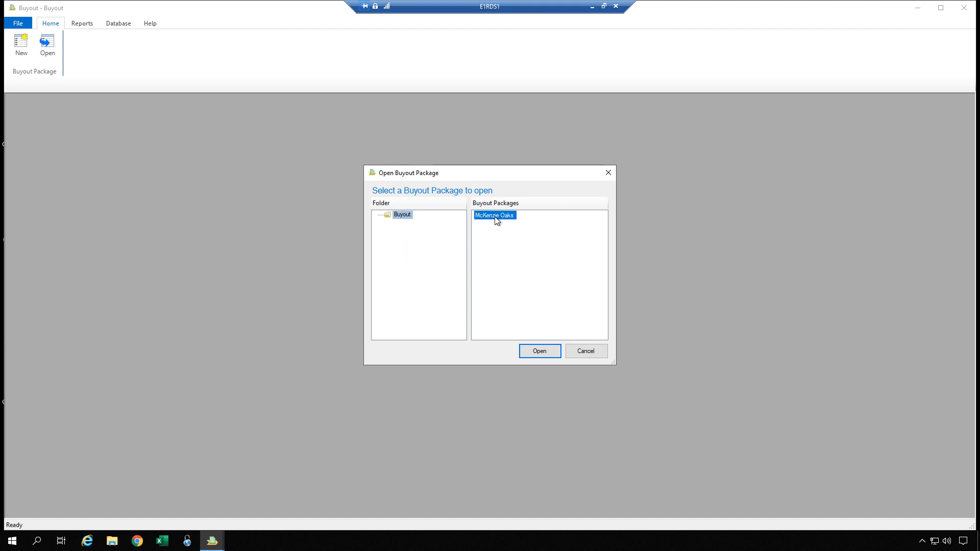
{"action": "left_click", "coordinate": [550, 352]}
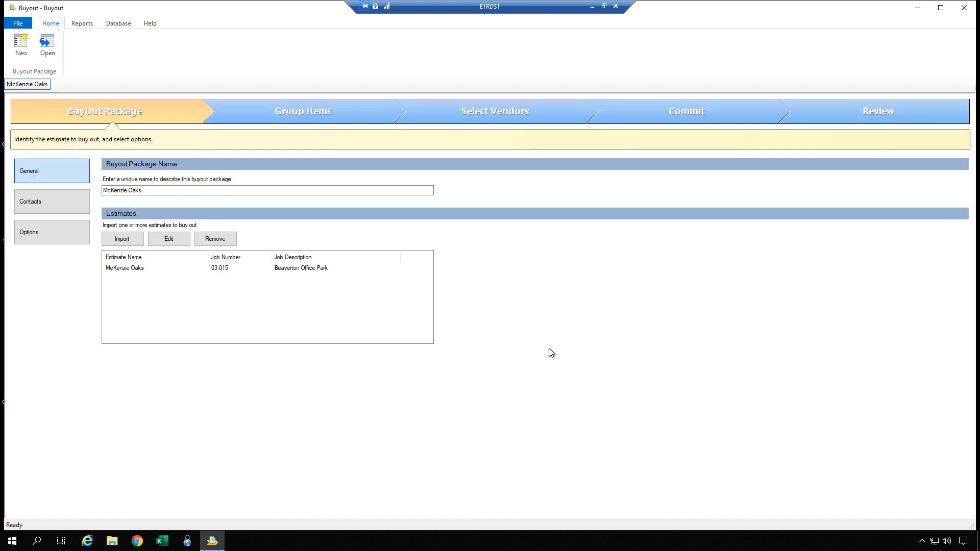